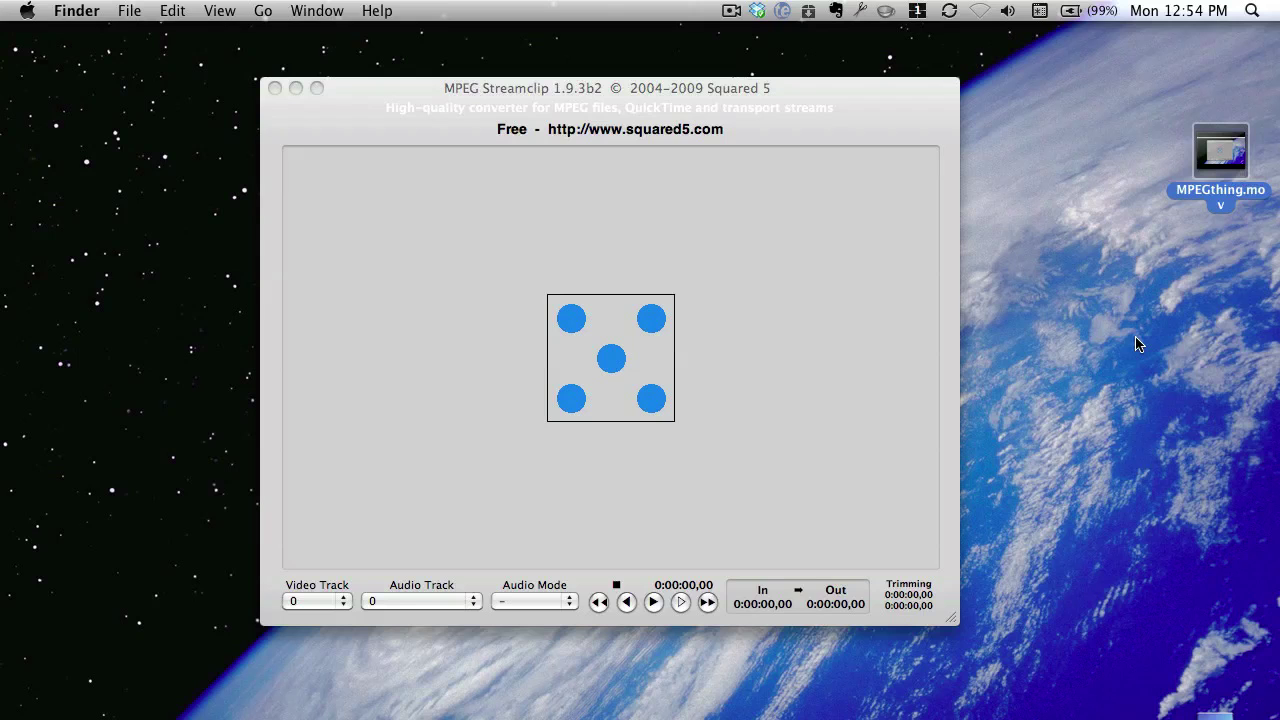
right_click(1228, 164)
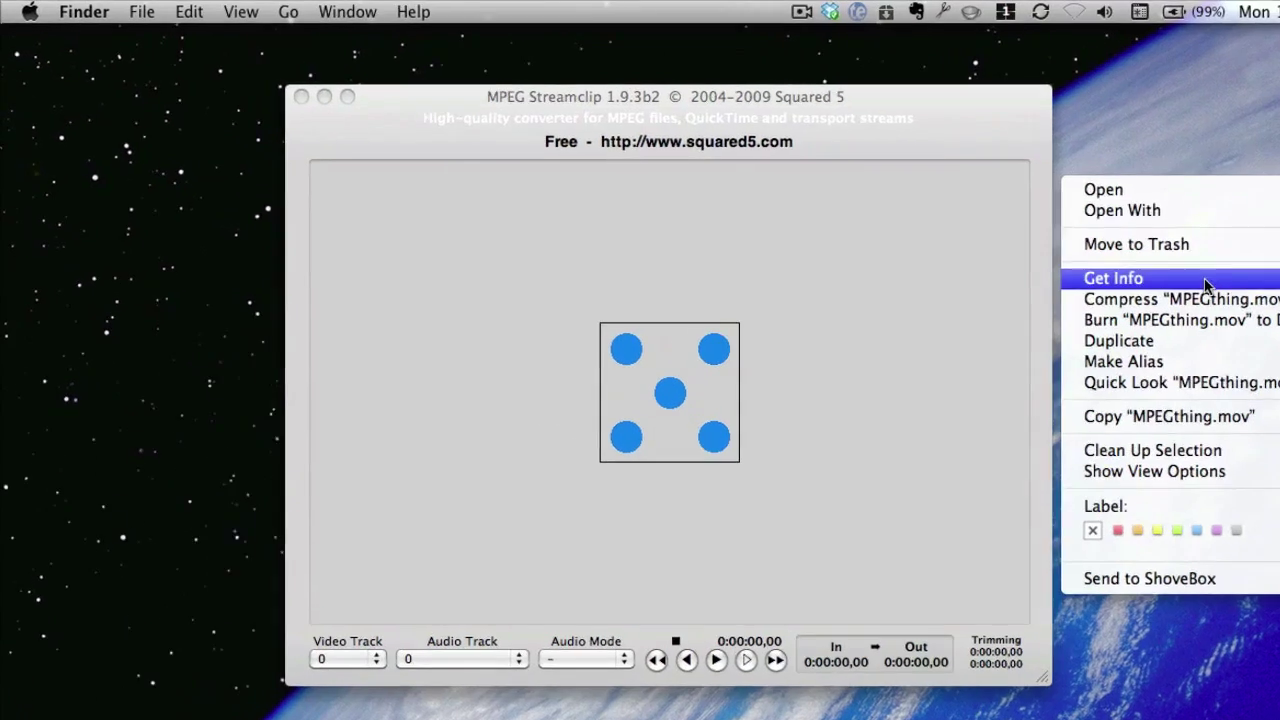
left_click(1100, 256)
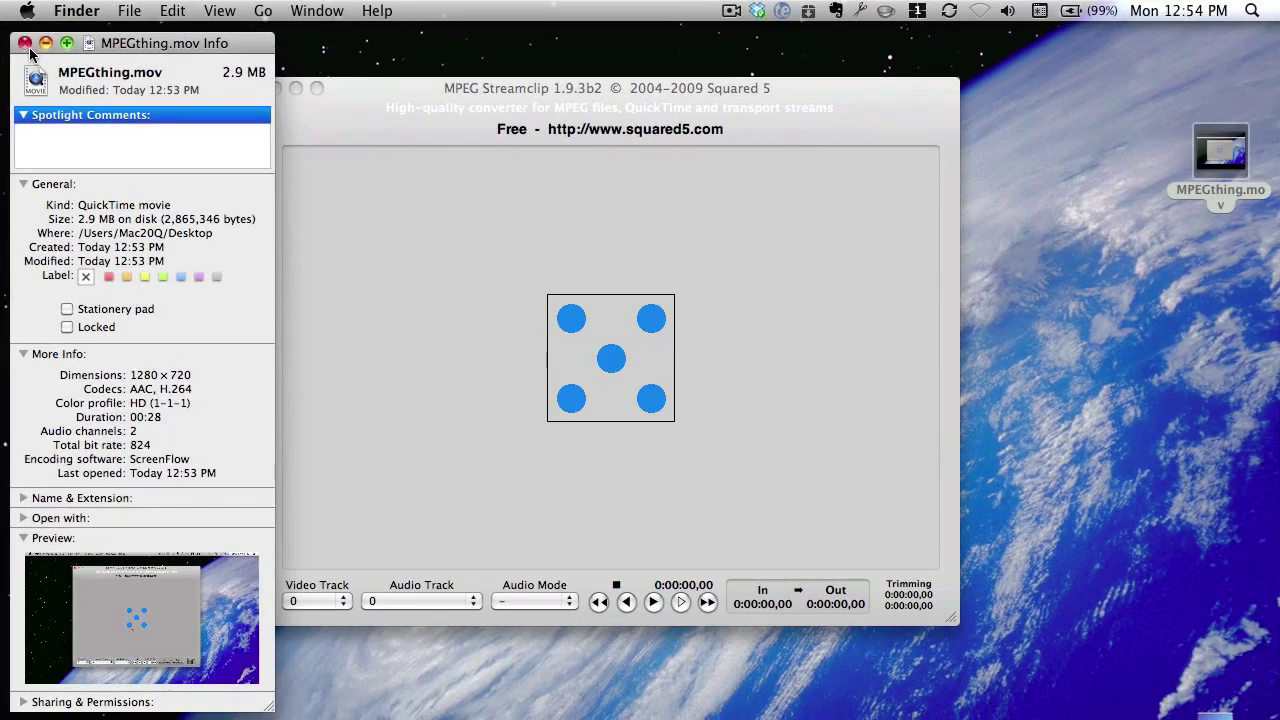
key("super+w")
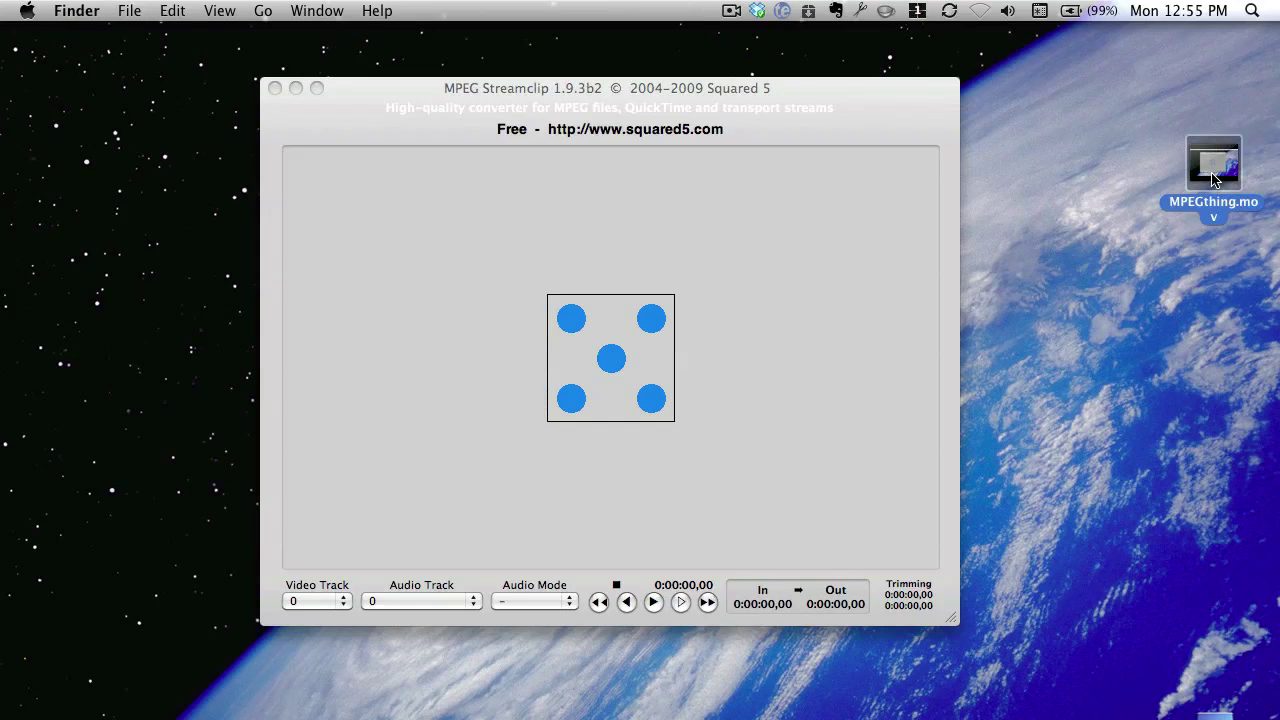
Step: Drop MPEGthing.mov into Streamclip and set In at 0:00:00,08 and Out at 0:00:27,12
left_click_drag(1212, 178, 694, 346)
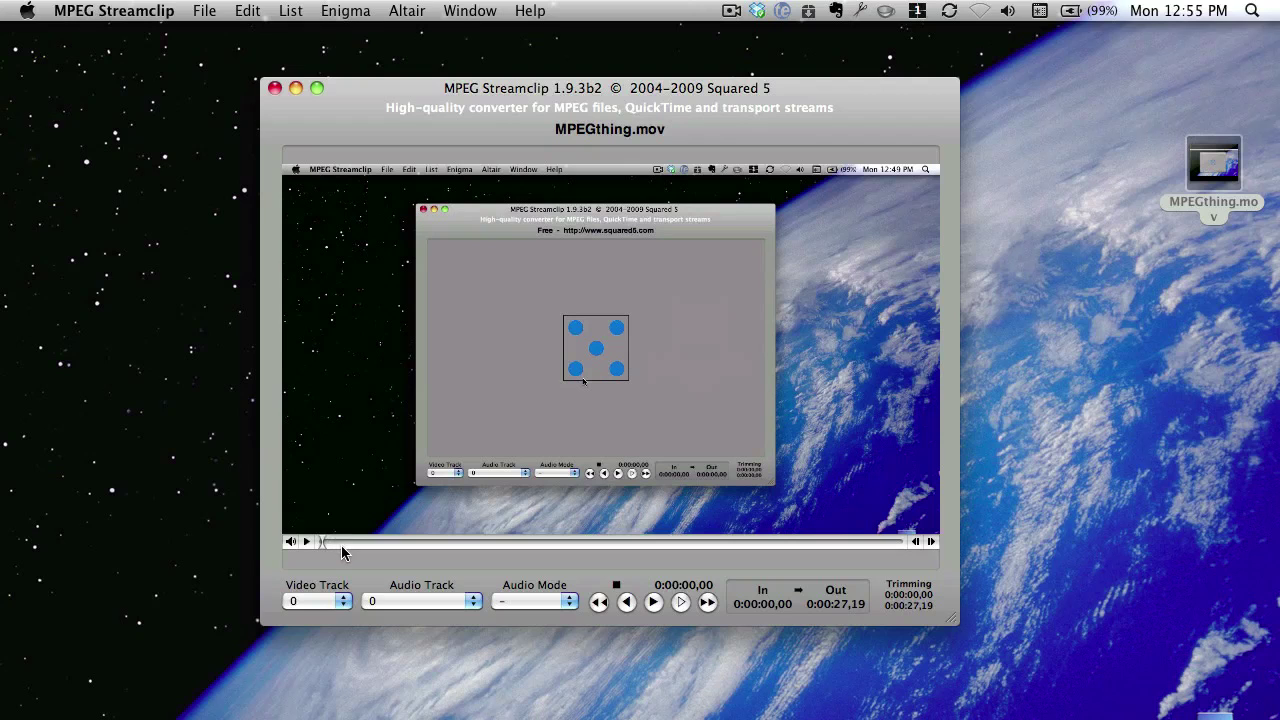
key("Right")
key("Right")
key("Right")
key("Right")
key("Right")
key("Right")
key("Right")
key("Right")
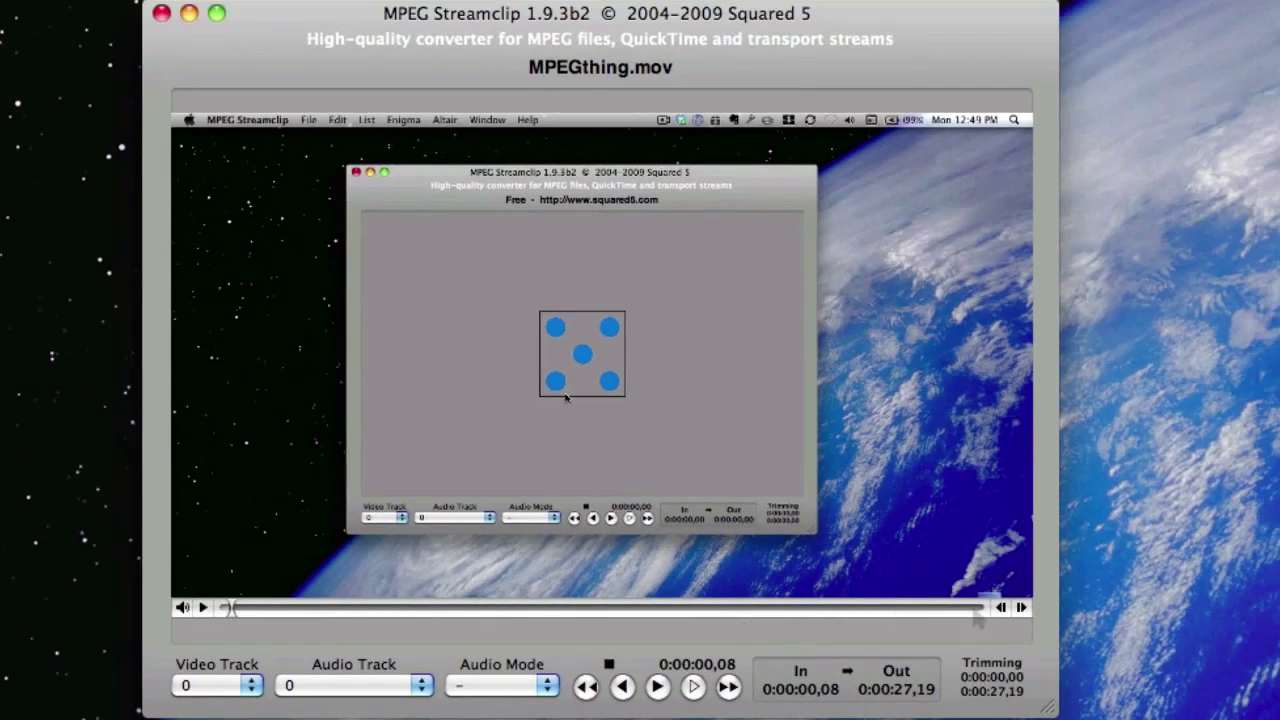
left_click(977, 607)
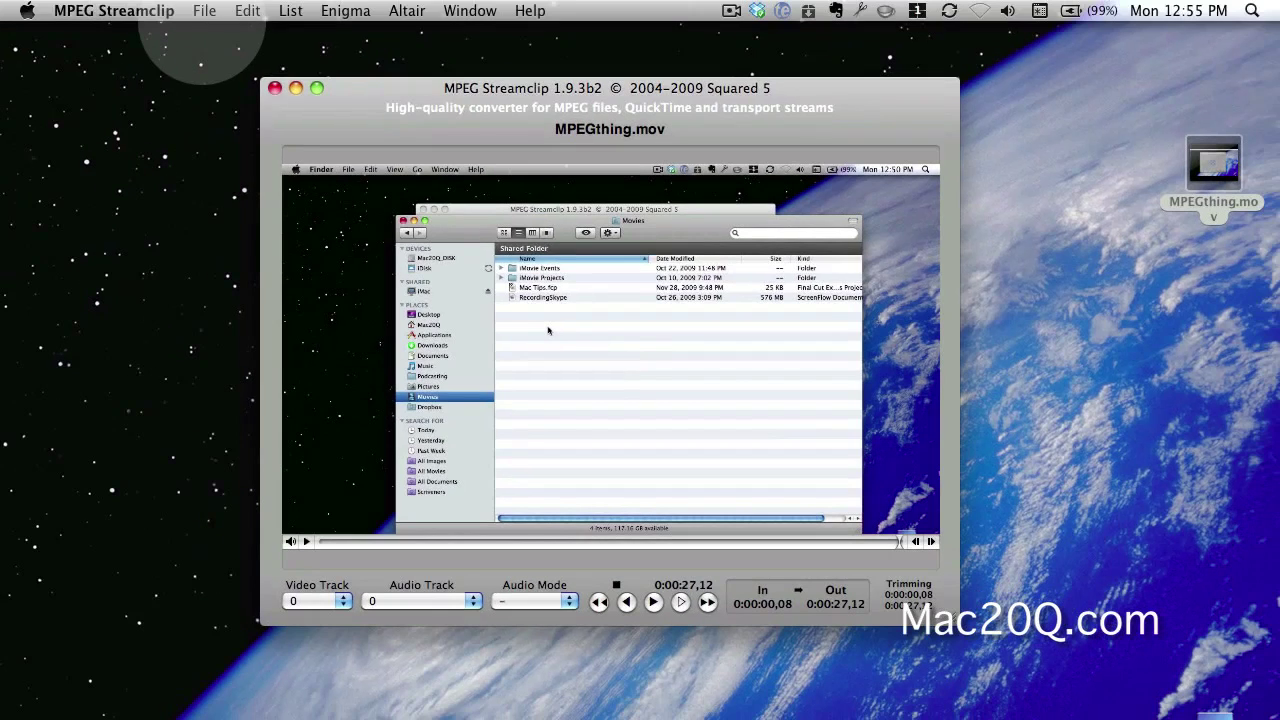
Step: Export the trimmed clip as an Apple Intermediate Codec QuickTime movie named MPEGthing in Movies
left_click(204, 10)
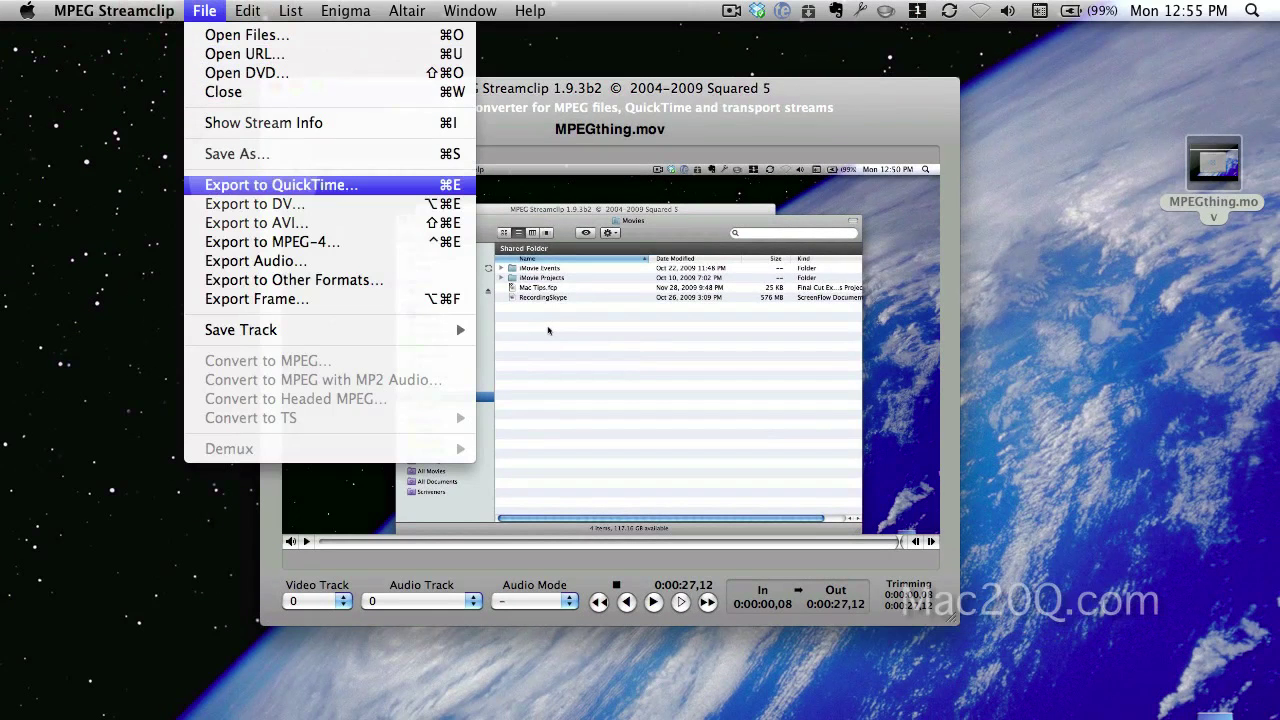
left_click(254, 184)
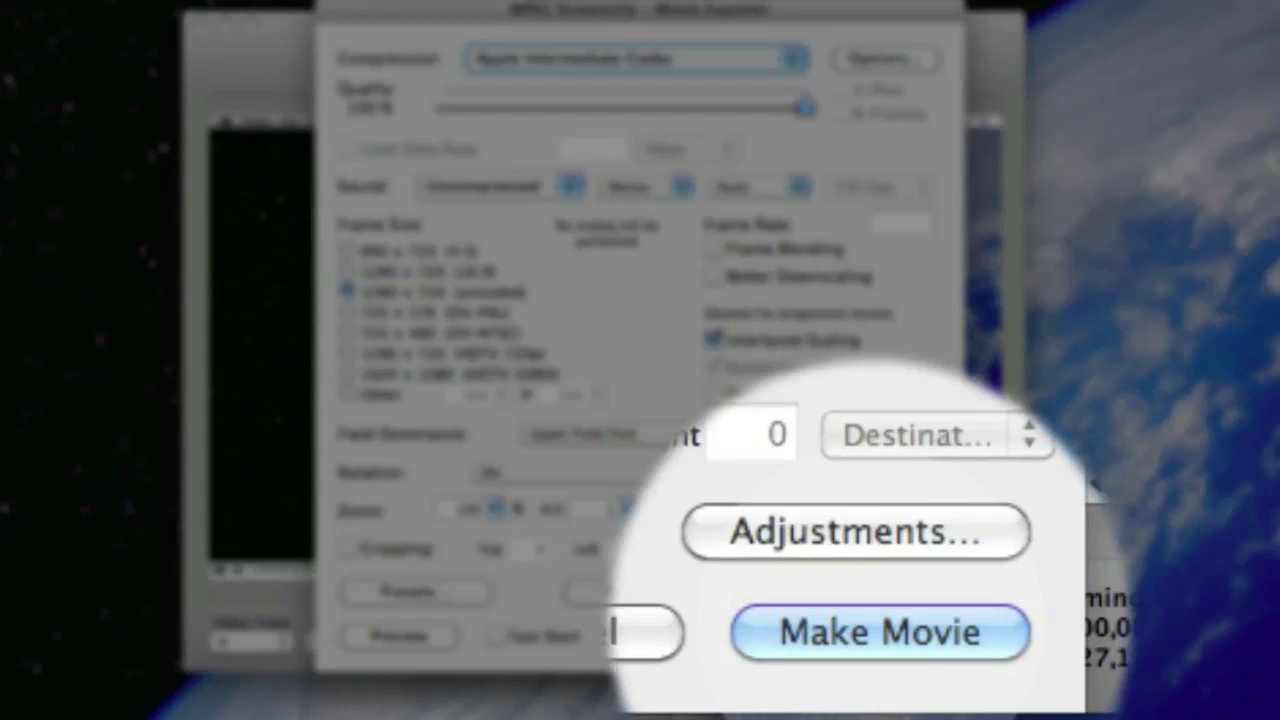
left_click(869, 631)
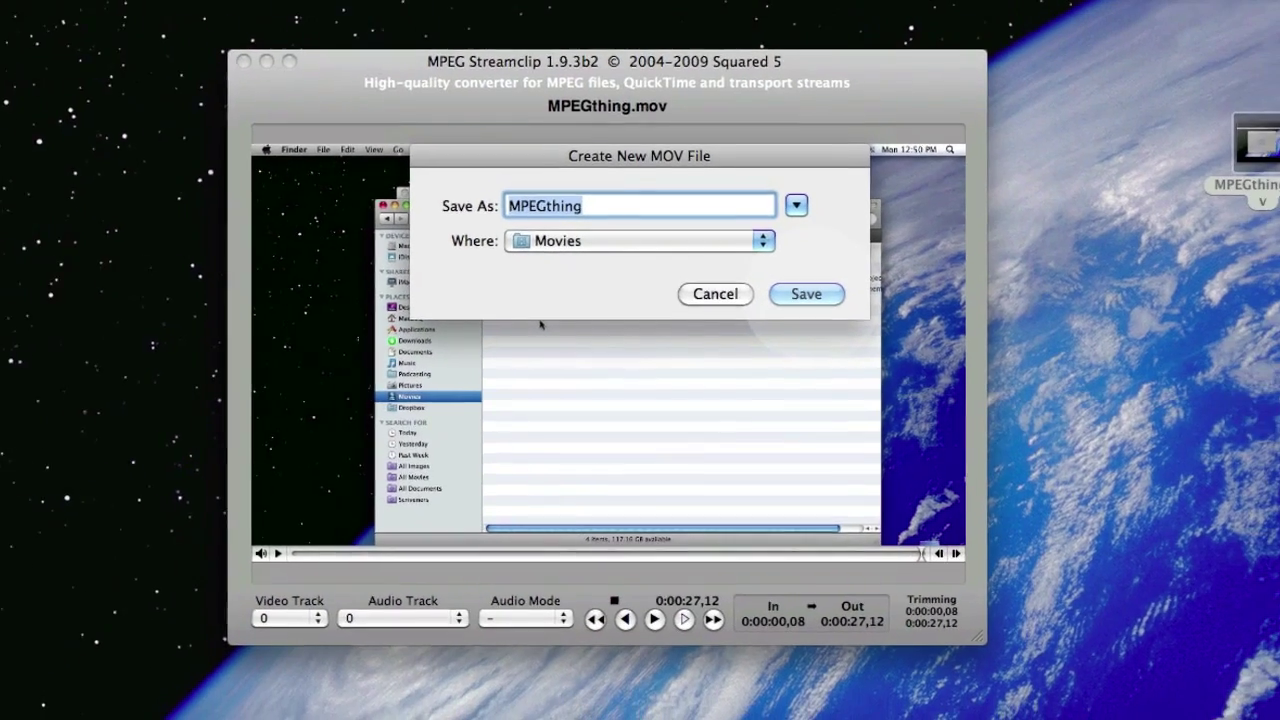
left_click(817, 287)
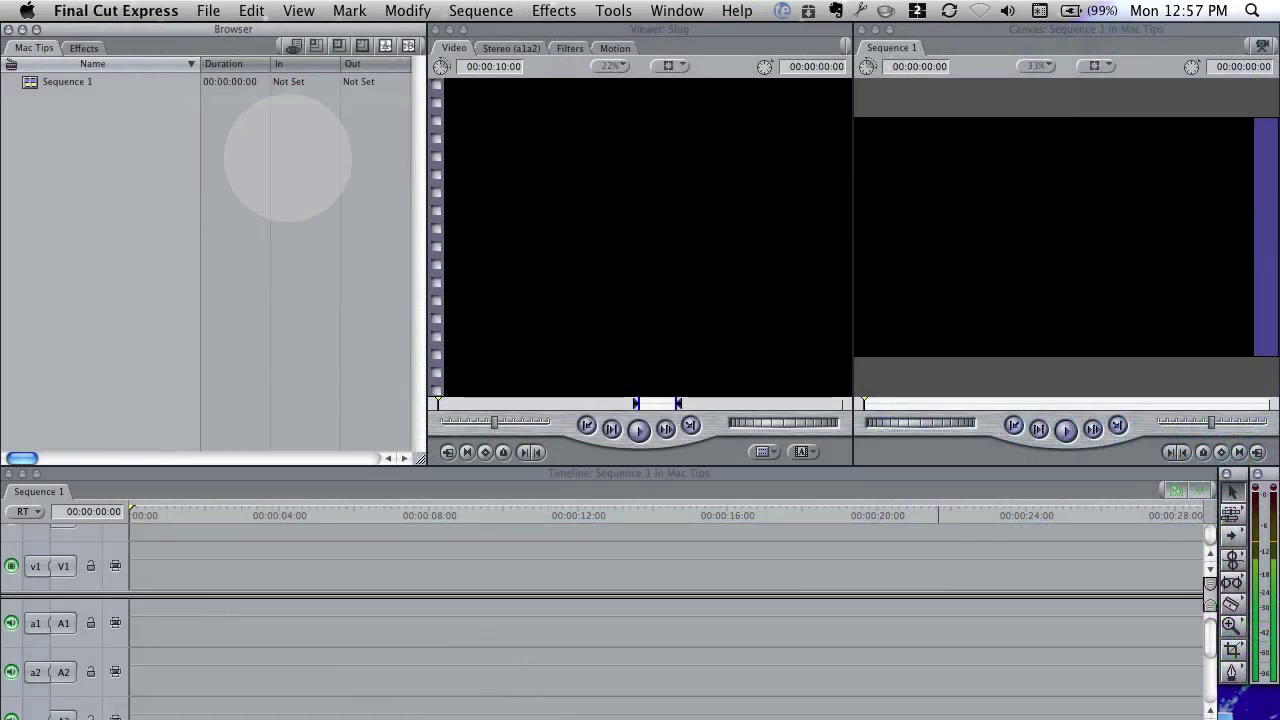
Step: Import MPEGthing.mov from the Movies folder into the Mac Tips project
left_click(208, 10)
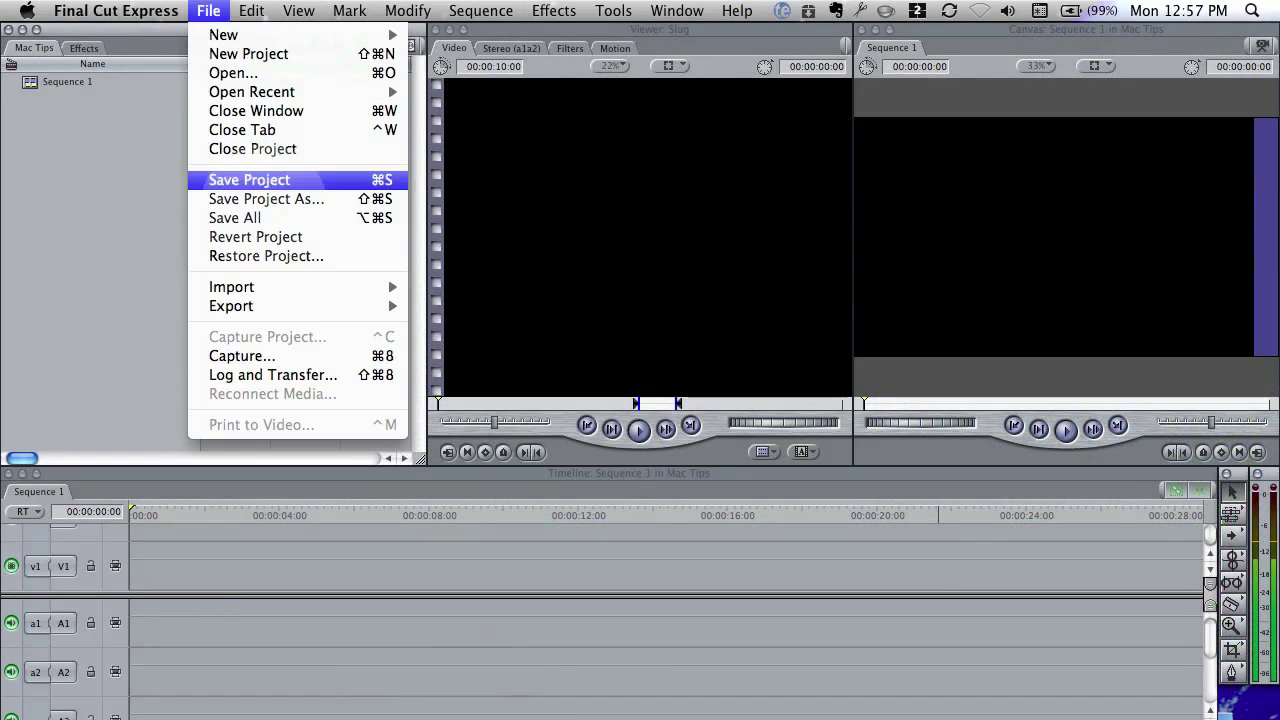
mouse_move(365, 288)
left_click(450, 289)
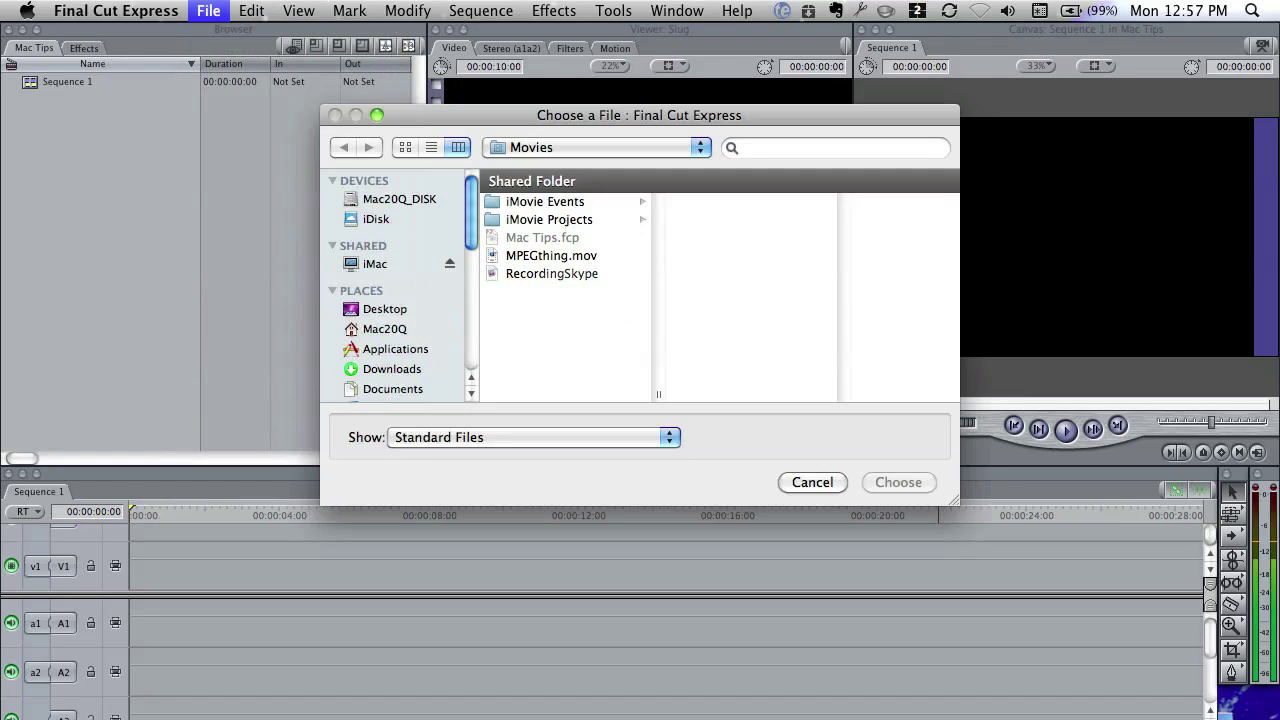
left_click(551, 255)
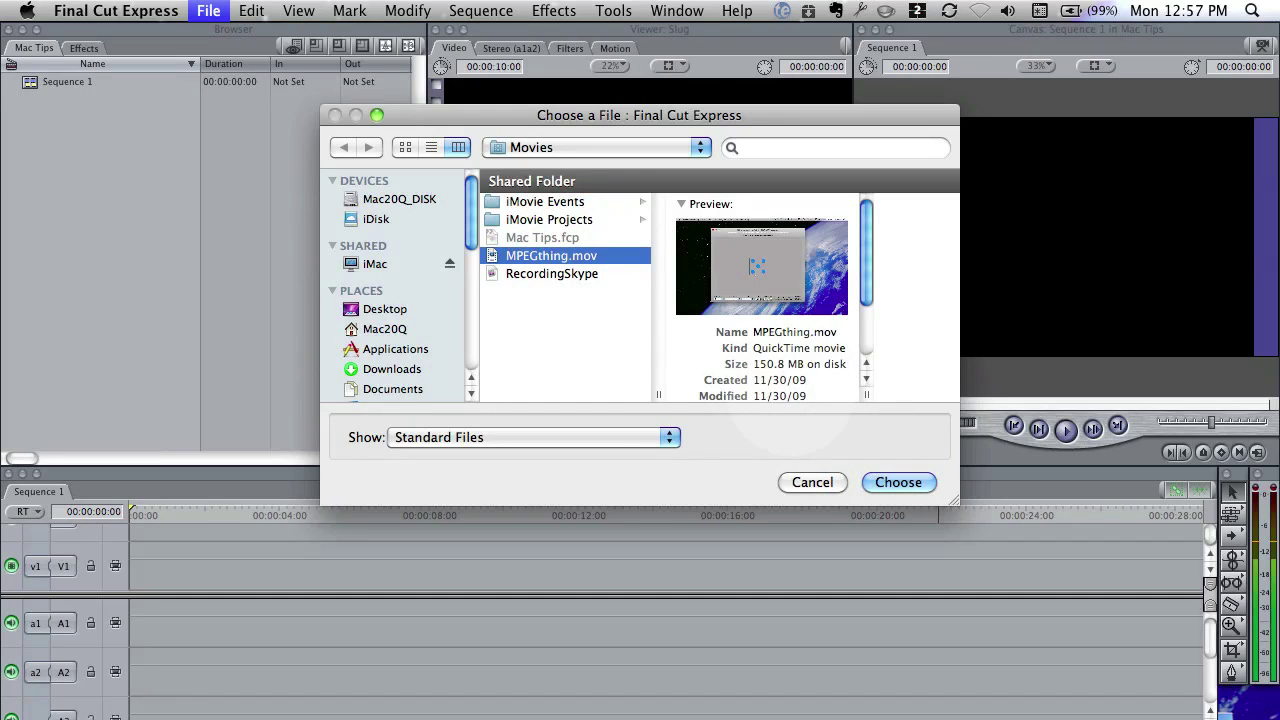
left_click(891, 480)
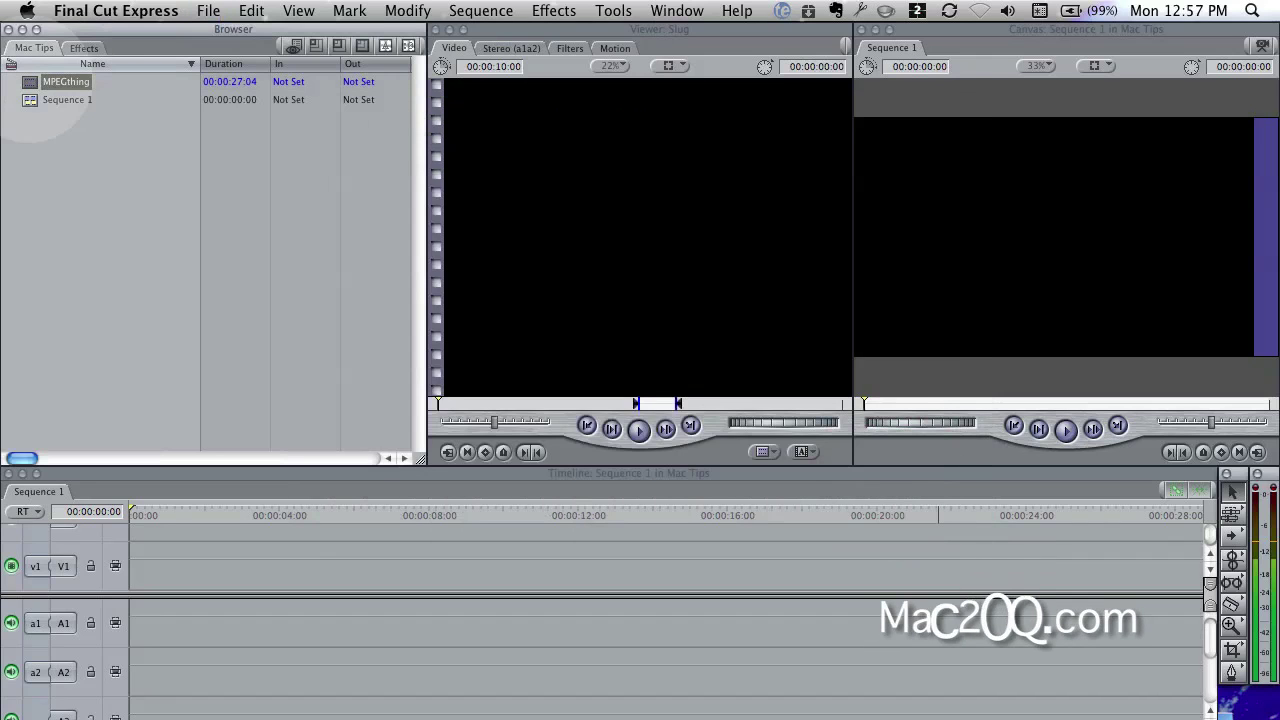
Step: Overwrite the MPEGthing clip onto Sequence 1 from the start and play it back
double_click(65, 81)
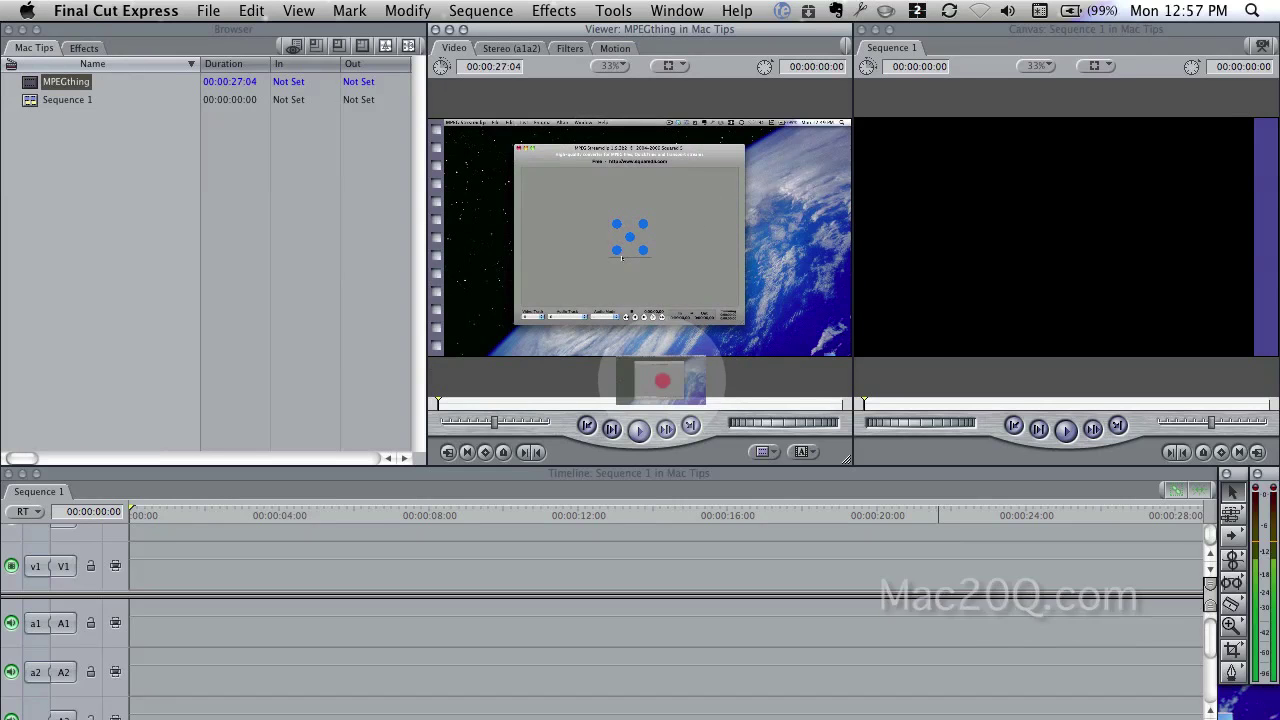
left_click_drag(680, 340, 932, 293)
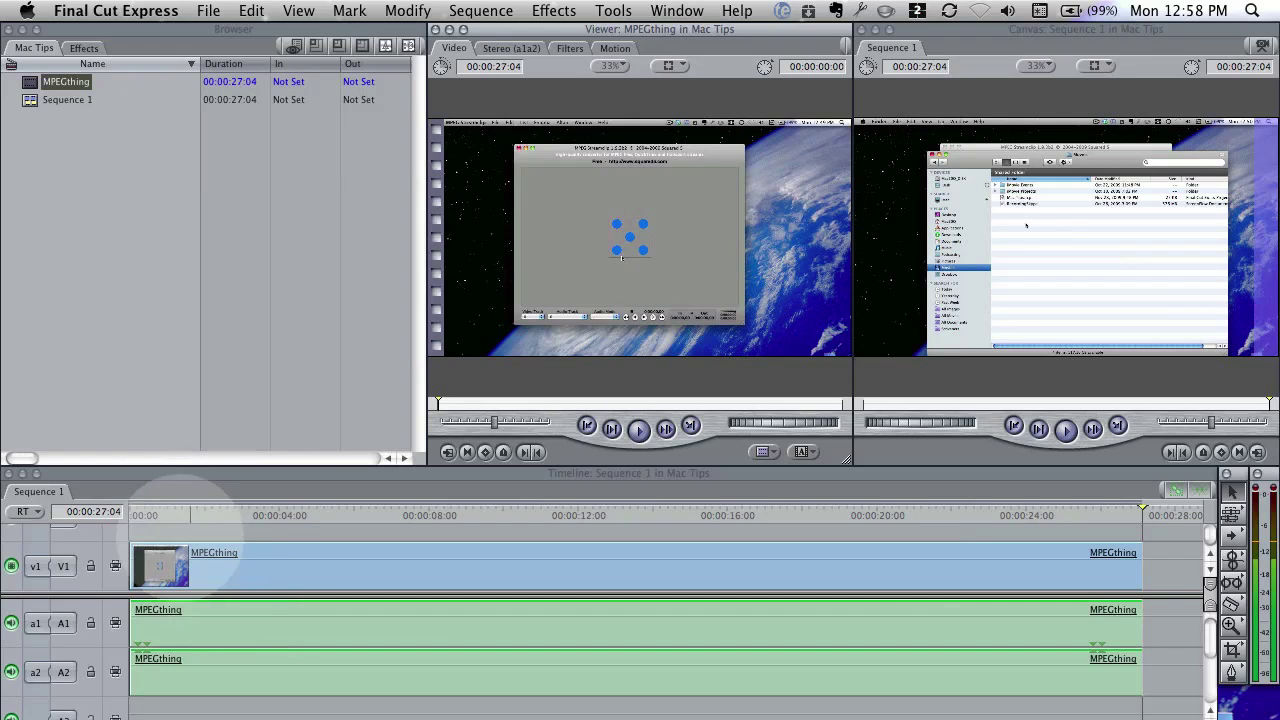
left_click(136, 512)
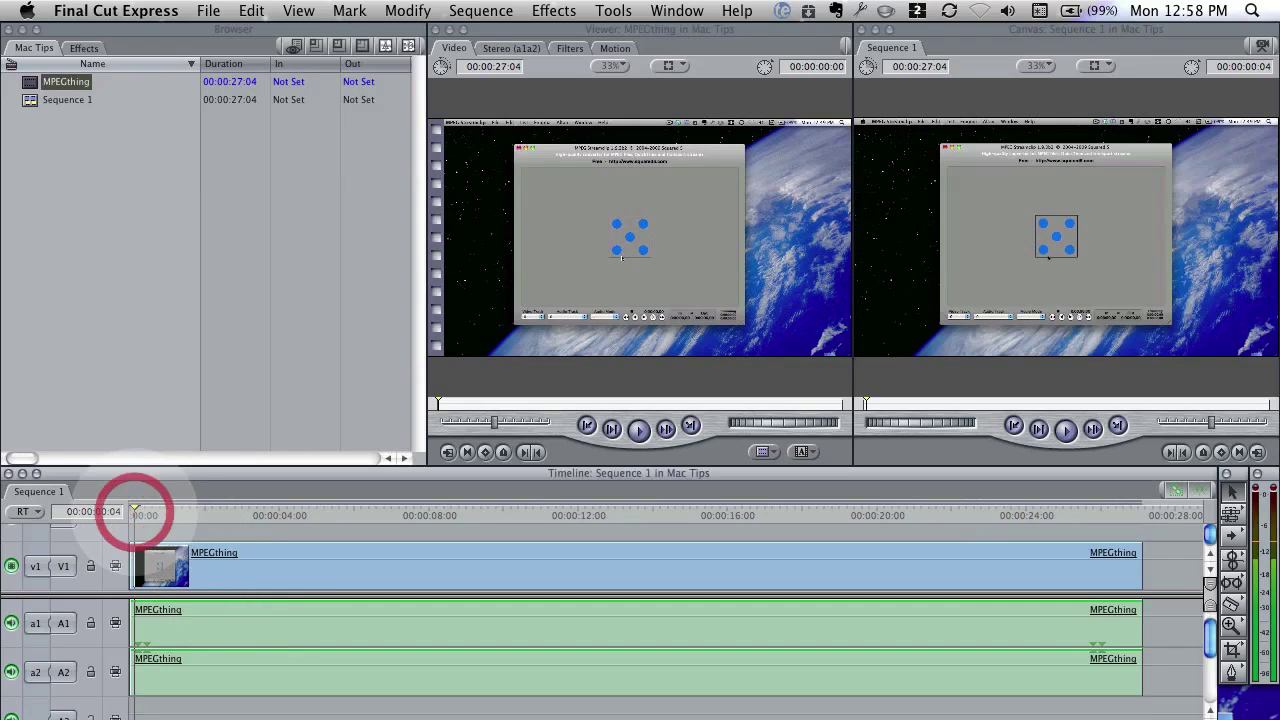
key("space")
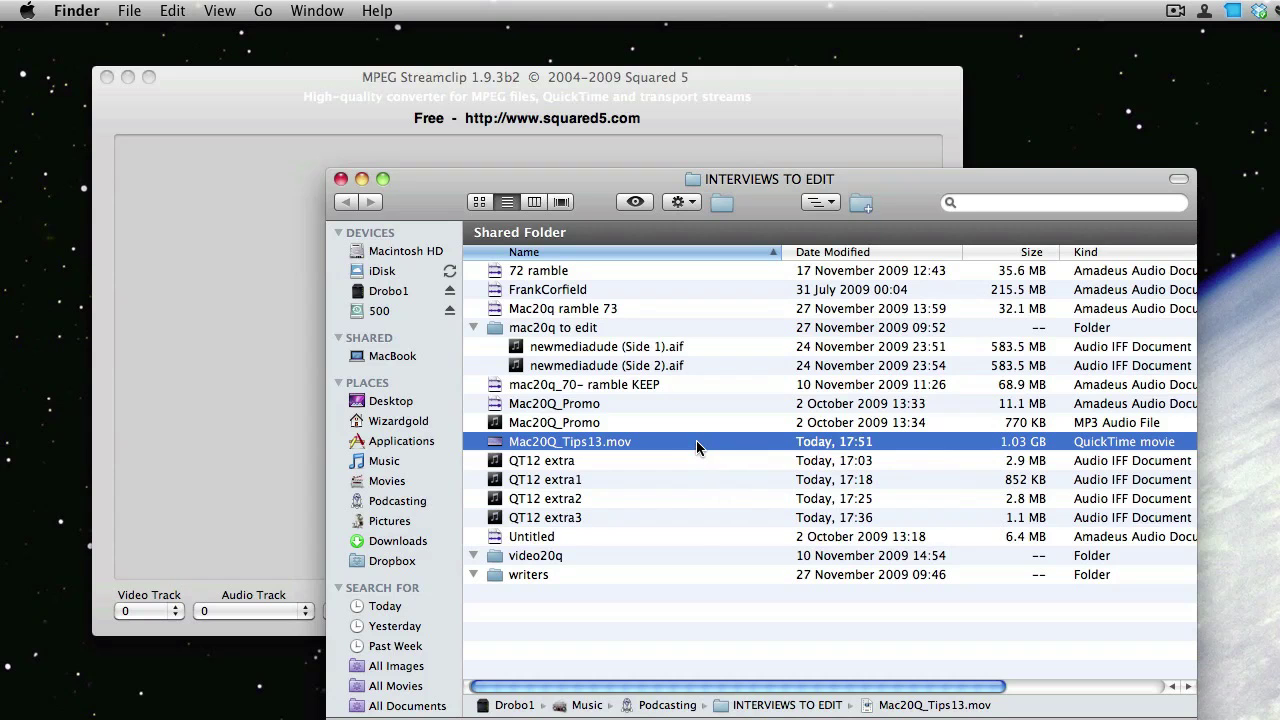
Step: Load Mac20Q_Tips13.mov from Finder into Streamclip and show the File menu
left_click_drag(696, 440, 278, 337)
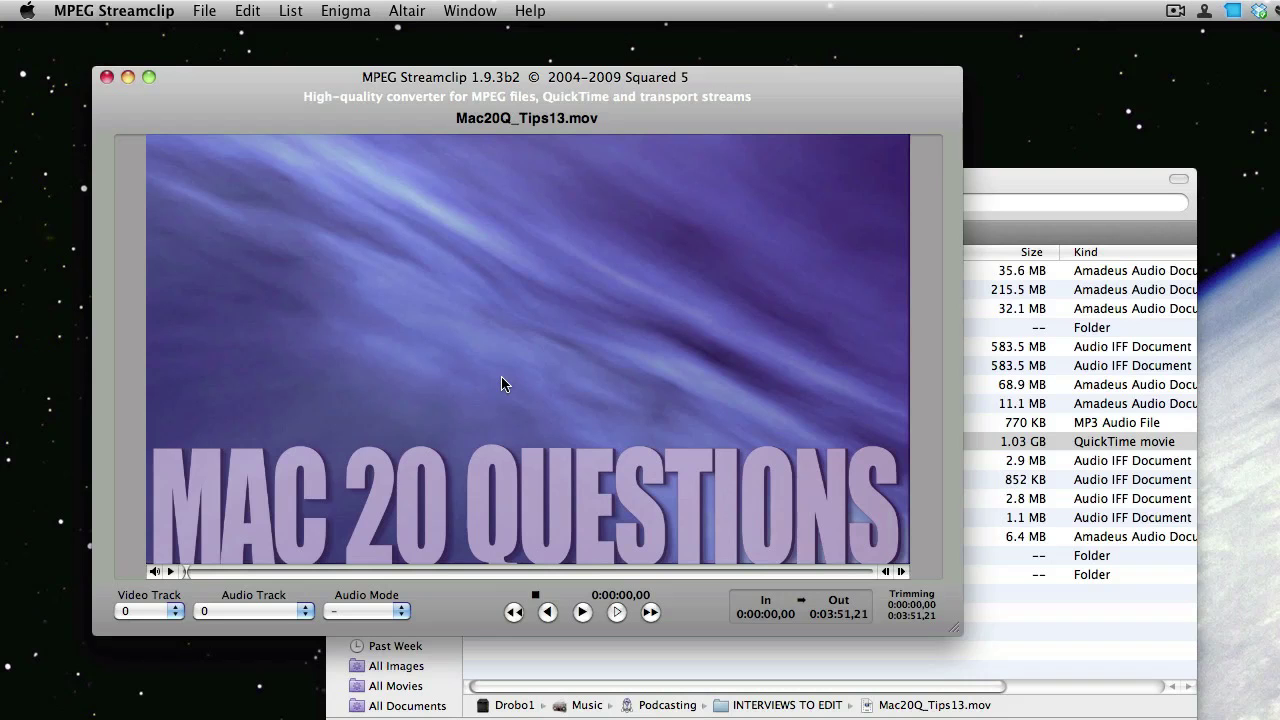
left_click(201, 12)
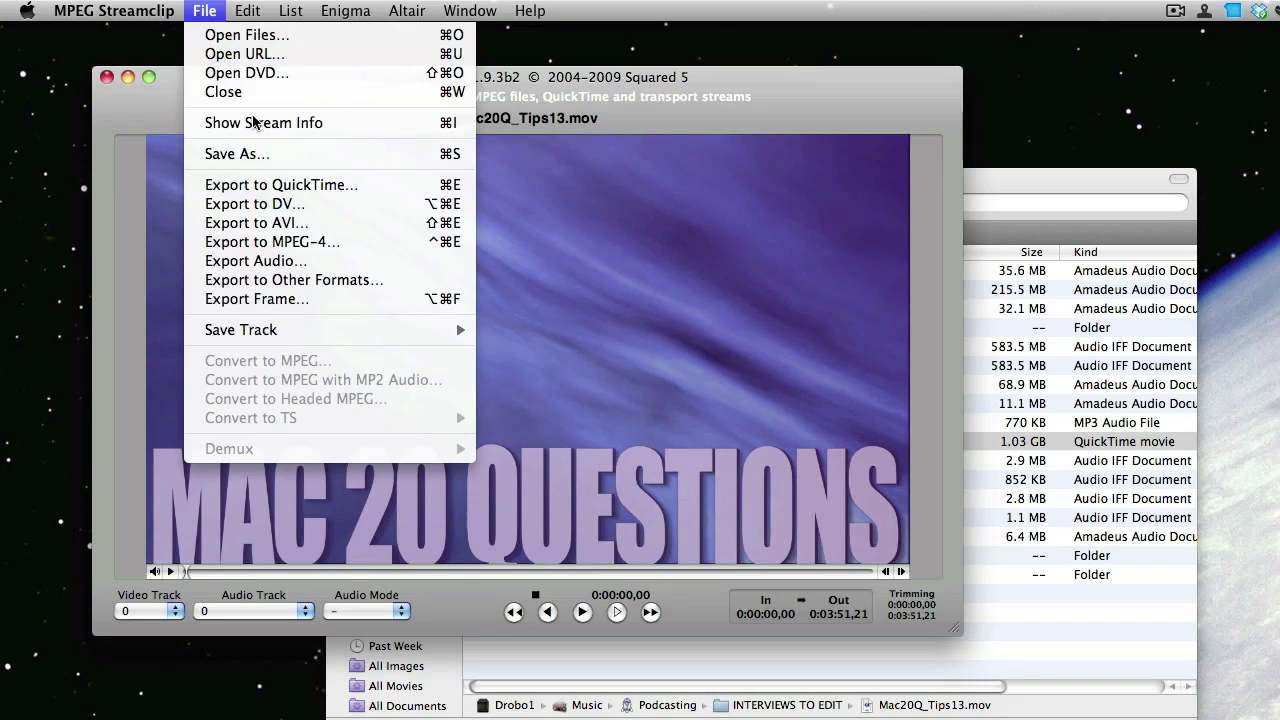
Step: Set the QuickTime export to H.264 at 80% quality and 15 fps, leaving Adjustments unchanged
left_click(299, 186)
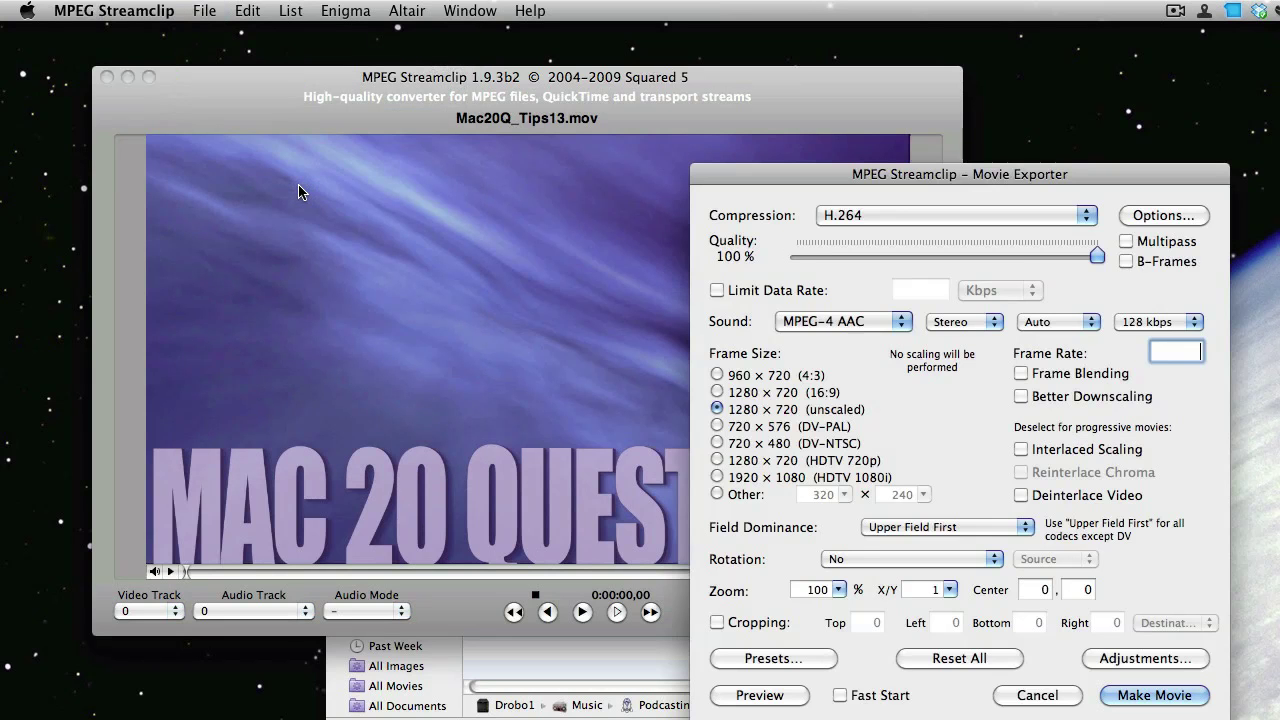
left_click(1045, 256)
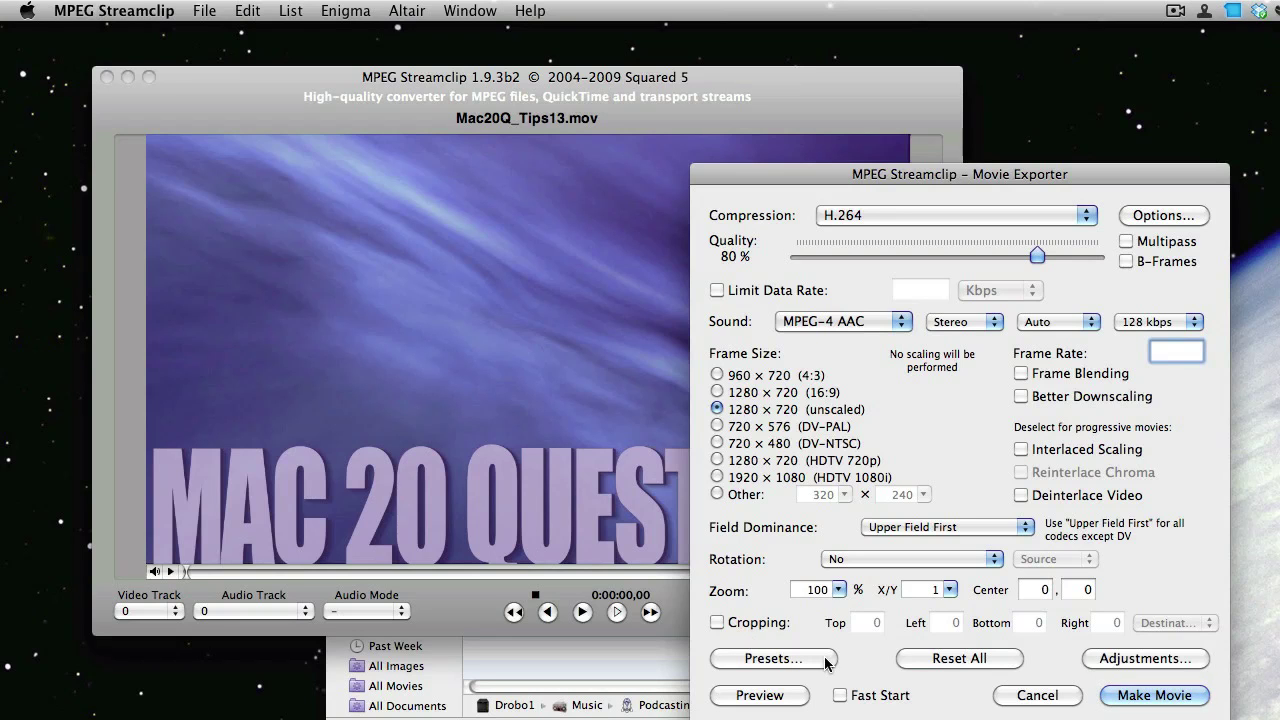
left_click(1098, 662)
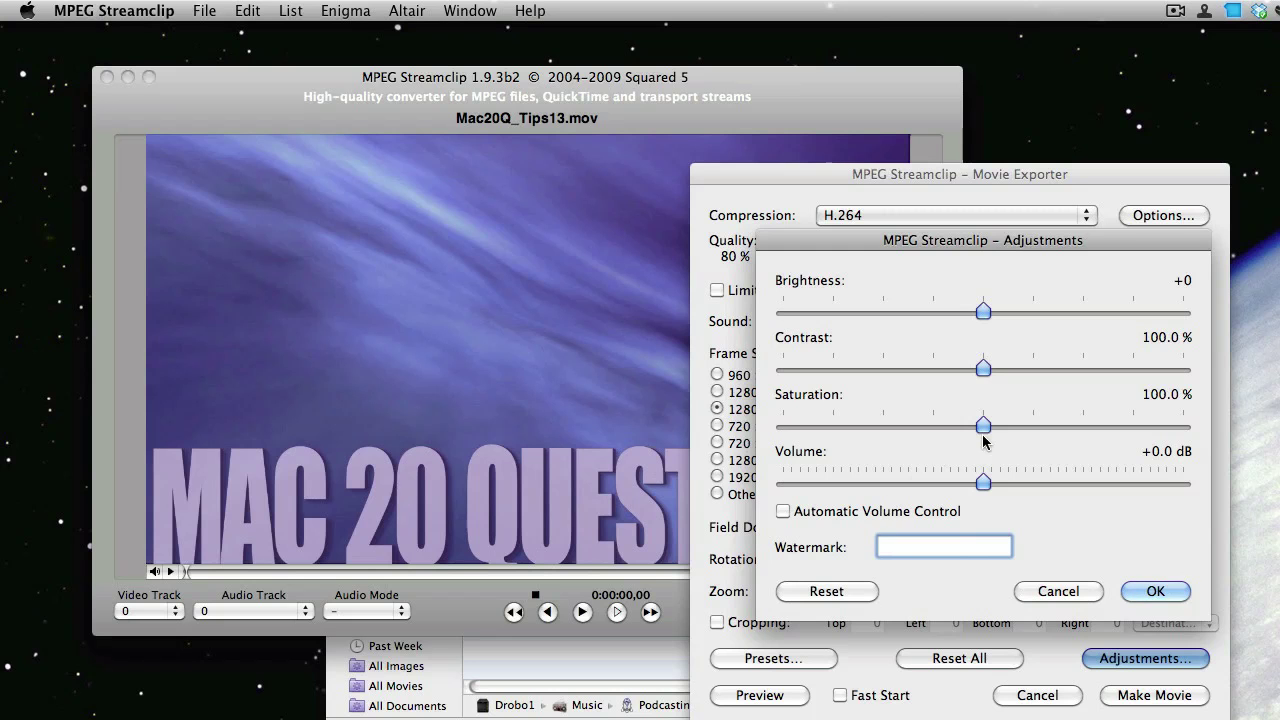
left_click(1094, 595)
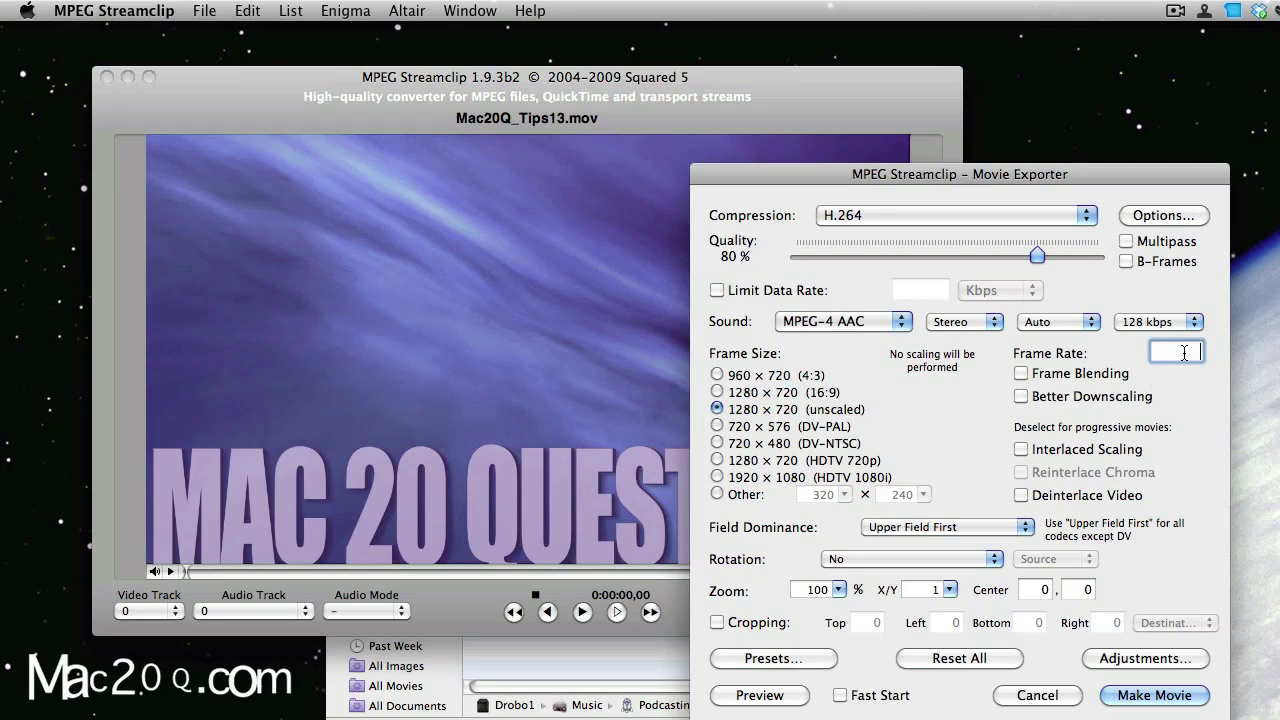
type("15")
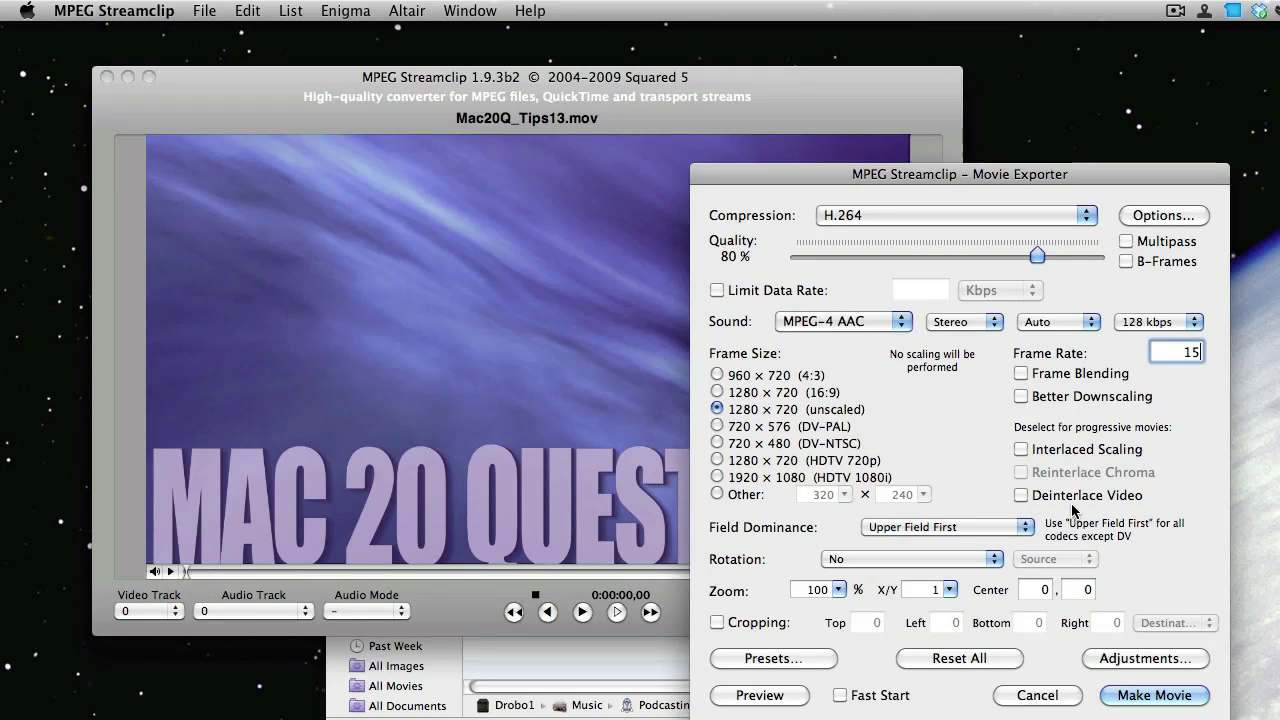
Step: Save the current export settings as a new preset named Mac20Q and load it
left_click(792, 661)
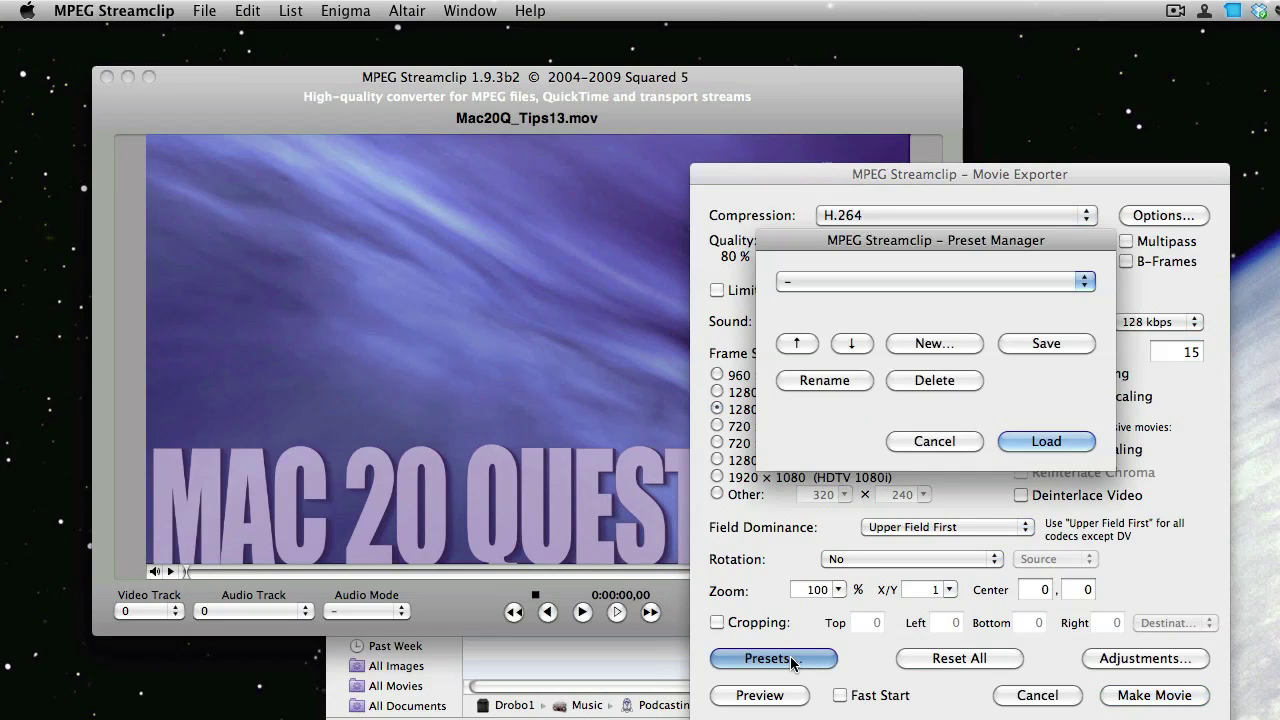
left_click(927, 349)
left_click(1166, 421)
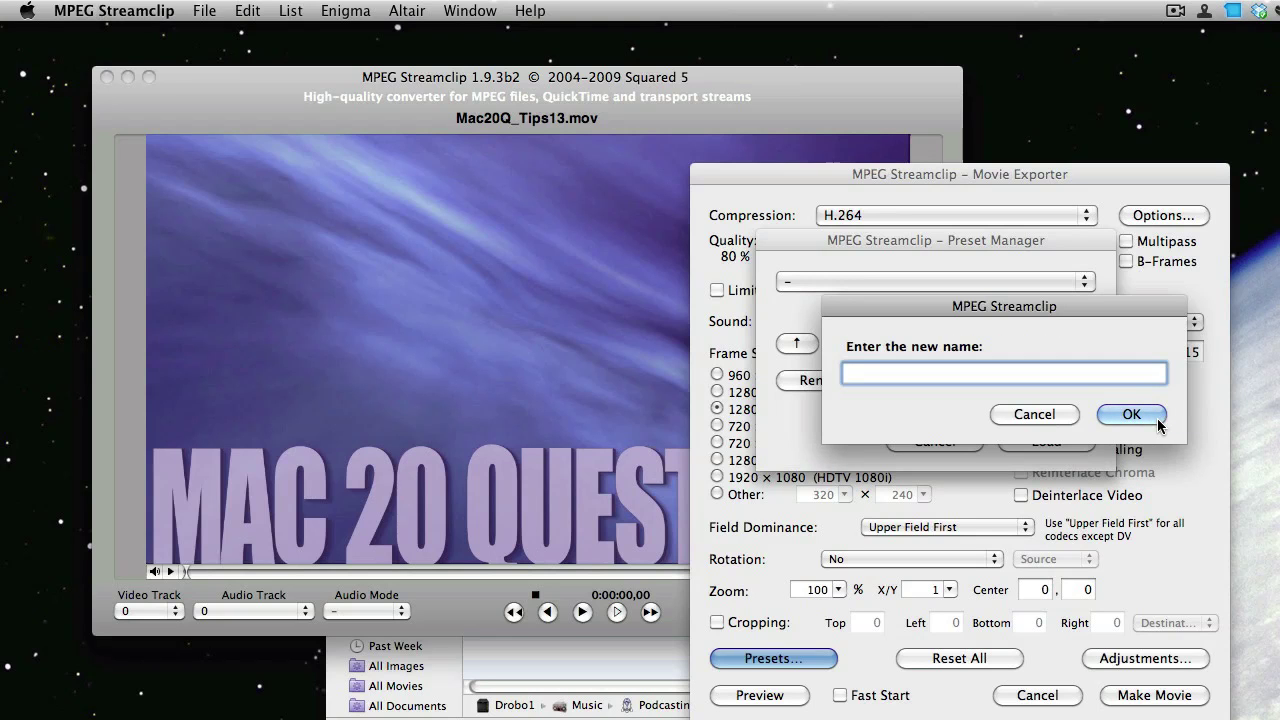
type("Mac20Q")
left_click(1144, 416)
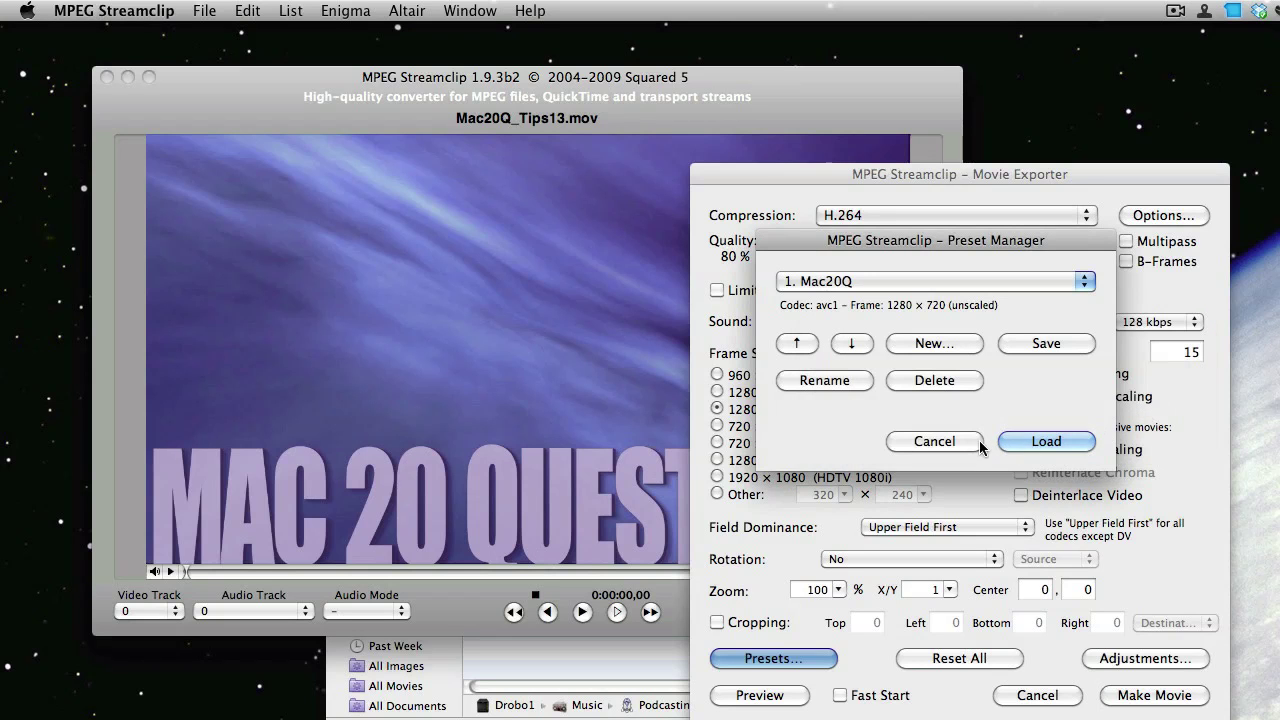
left_click(1047, 446)
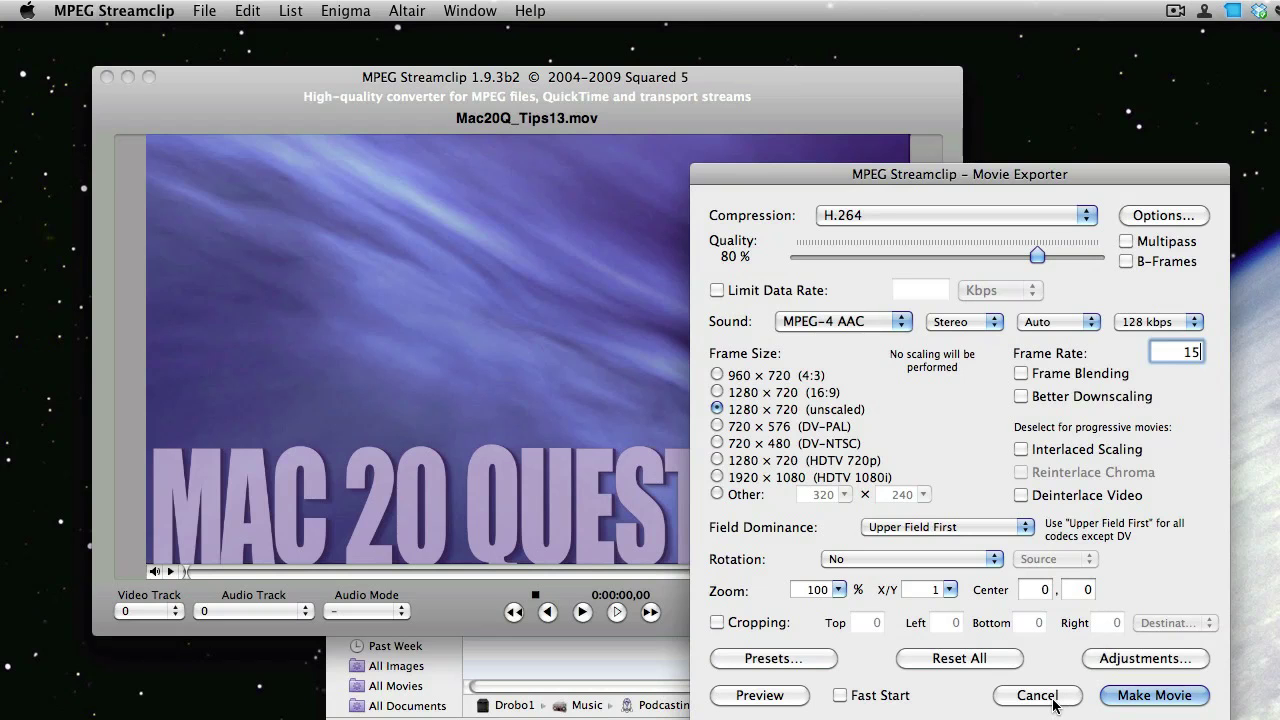
Step: Make the movie, saving Mac20Q_Tips13 to the Desktop to start encoding
left_click(1149, 697)
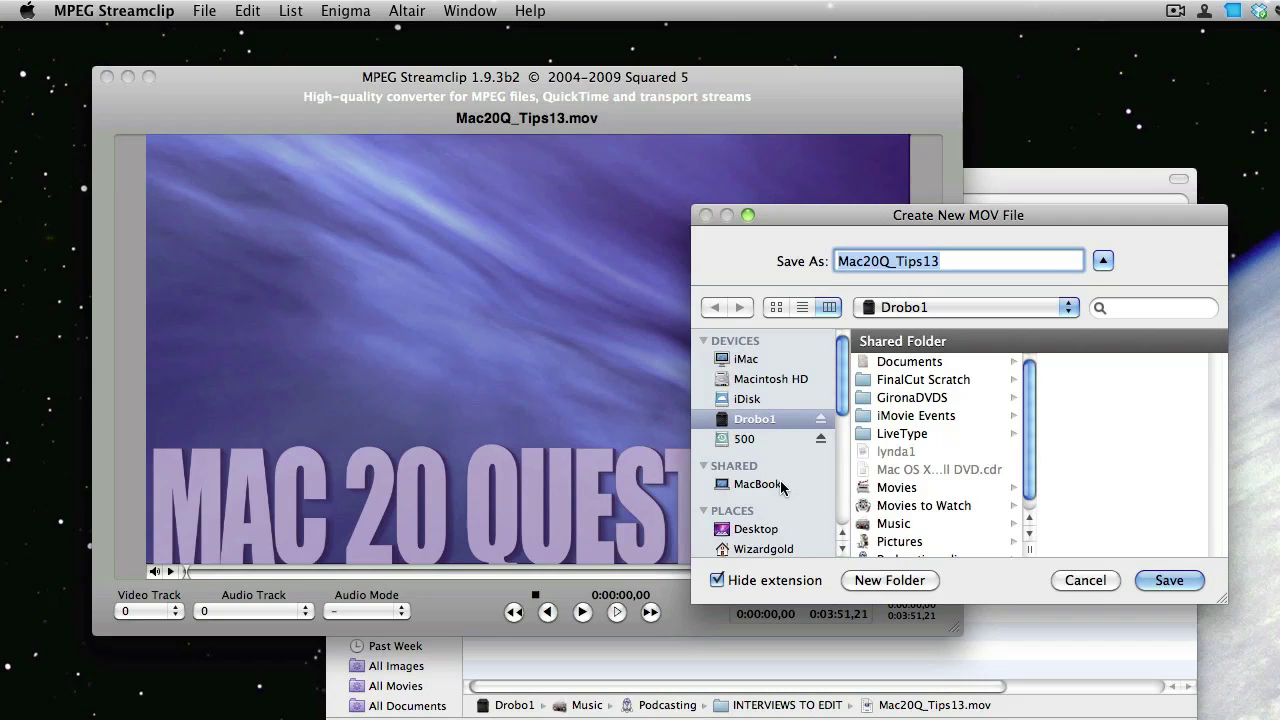
left_click(757, 530)
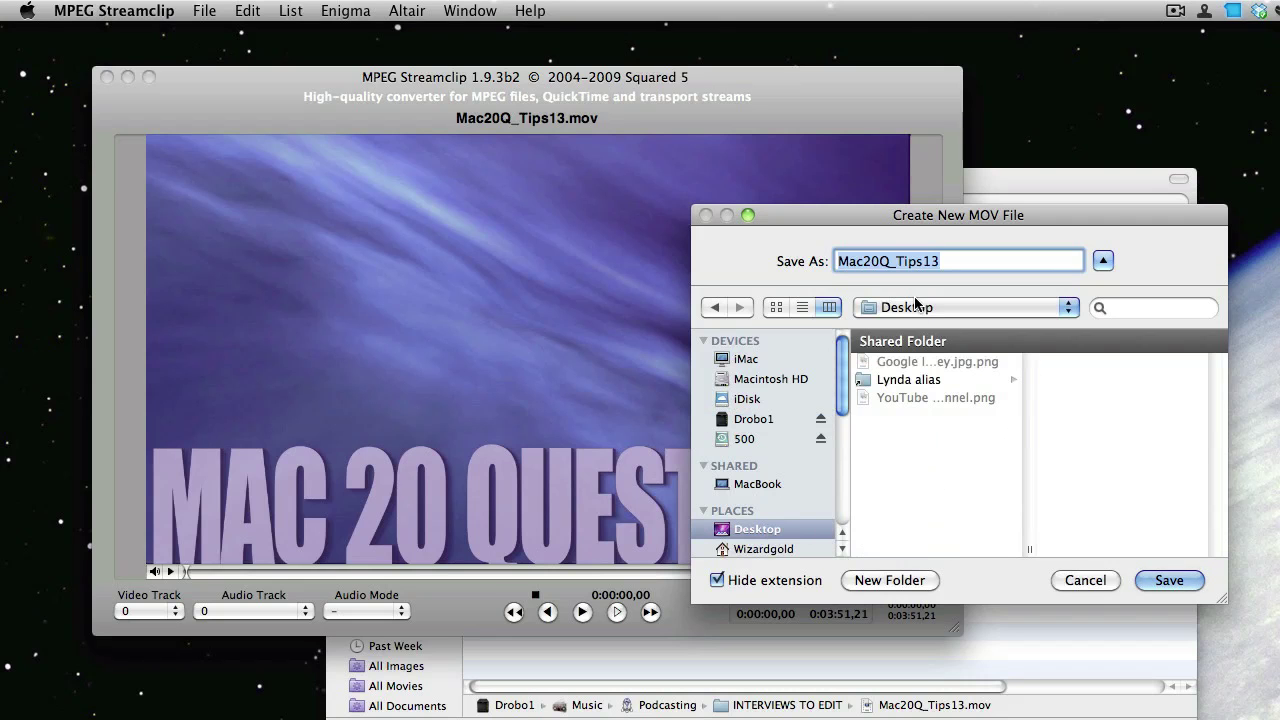
left_click(1169, 581)
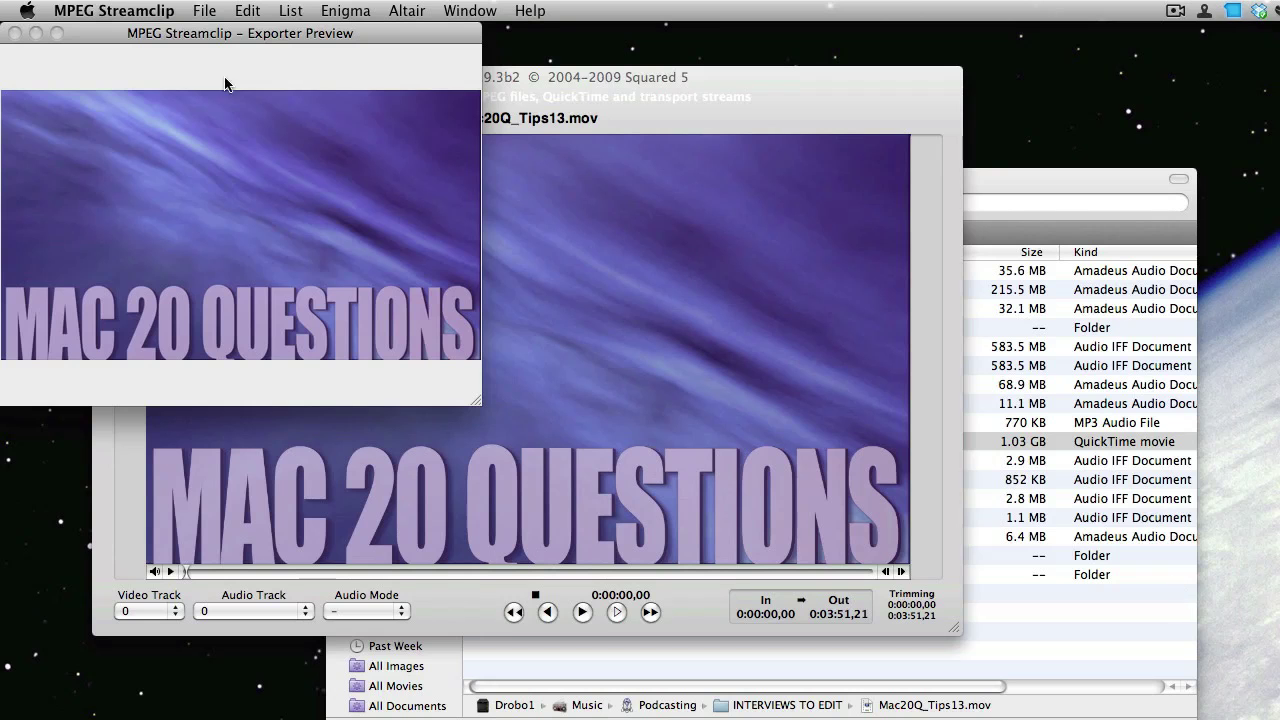
Step: Centre the Exporter Preview and encoding progress windows while the export finishes
left_click_drag(138, 35, 405, 157)
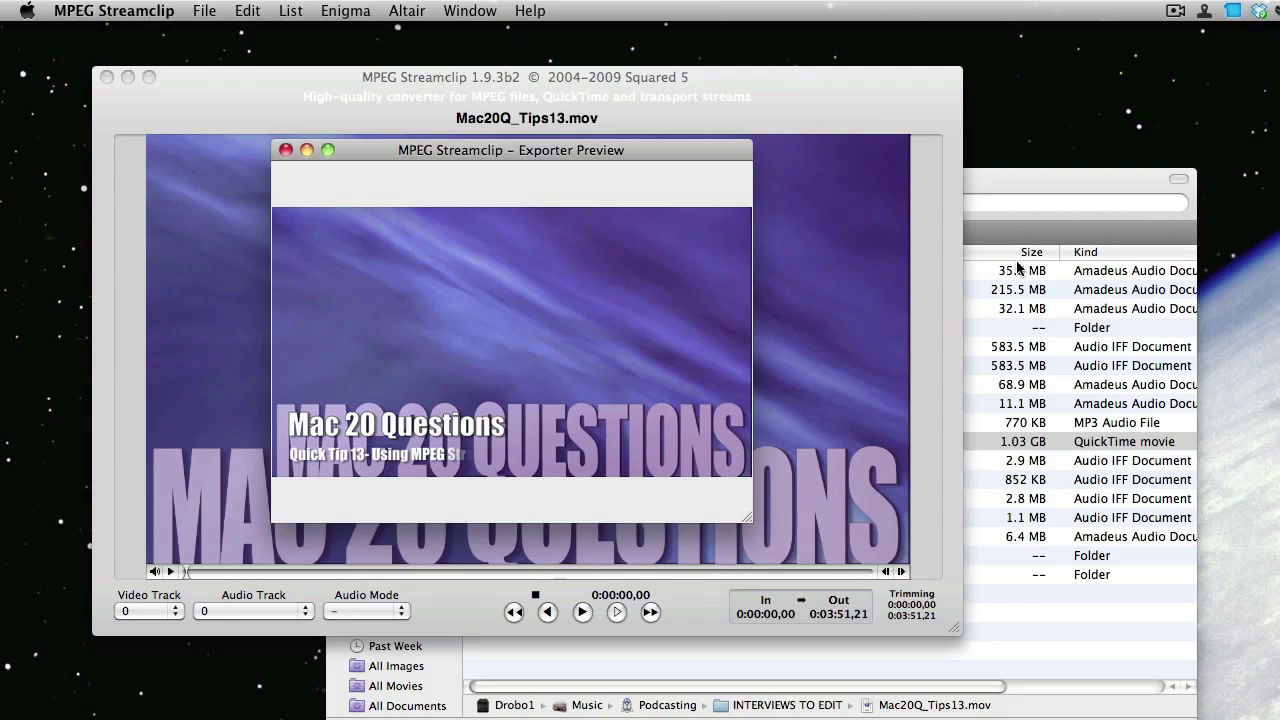
left_click_drag(1202, 176, 539, 234)
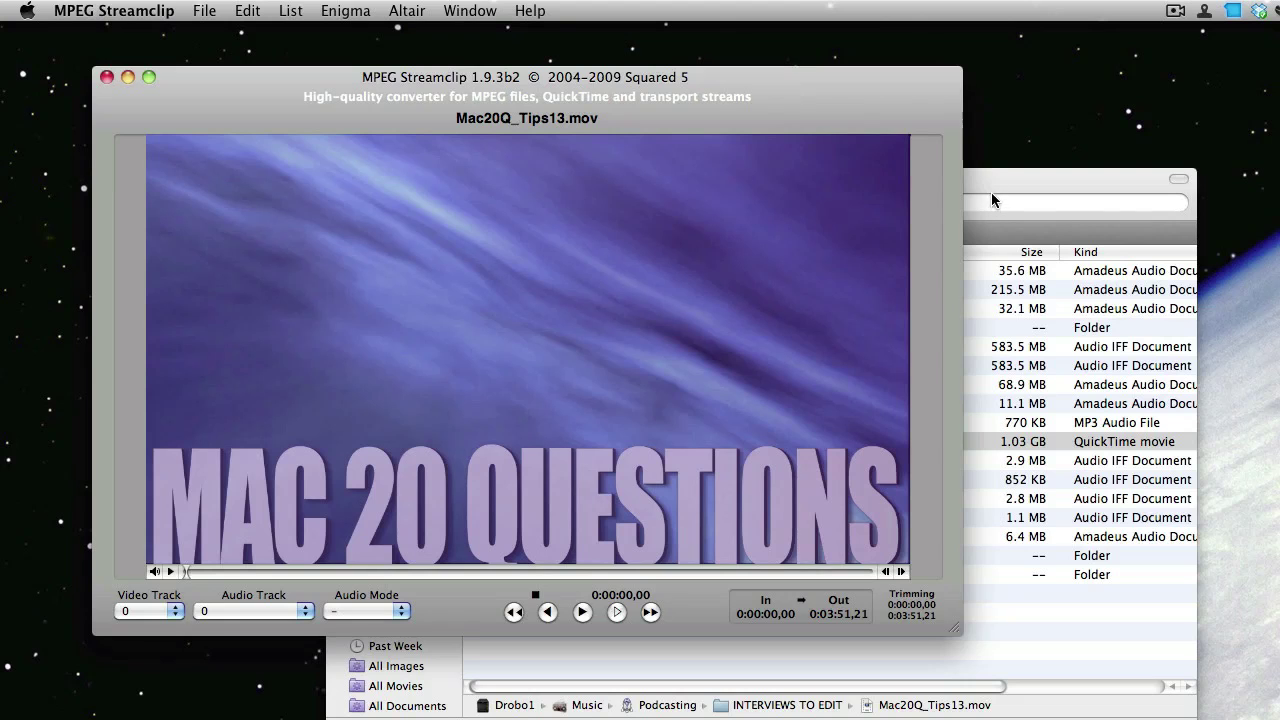
Step: Open the Desktop in Finder and select the 50.2 MB Mac20Q_Tips13.mov
left_click(985, 183)
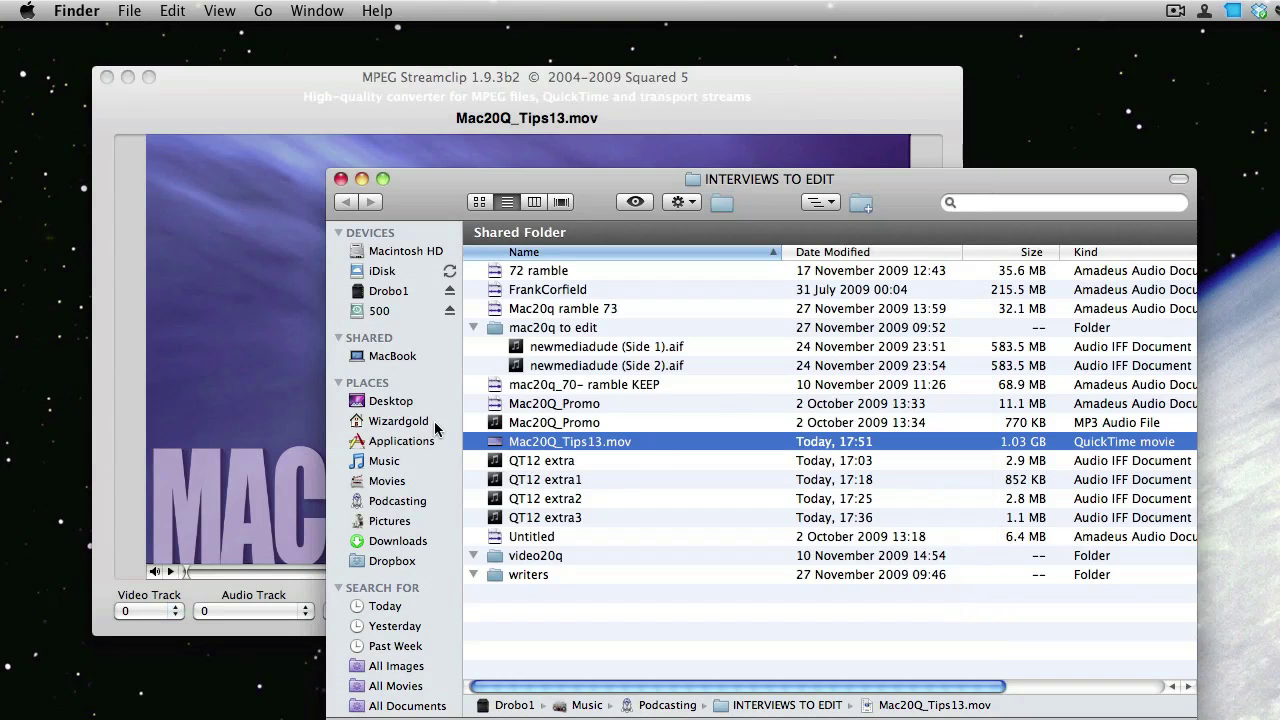
left_click(403, 405)
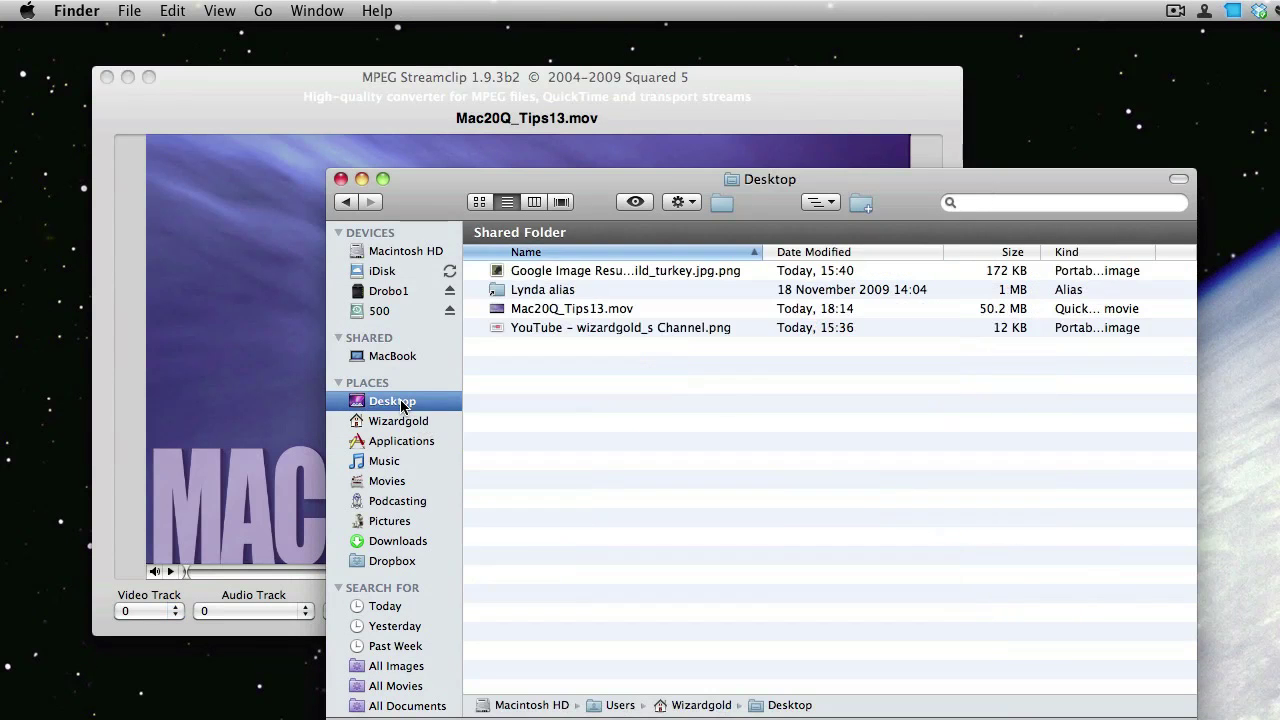
left_click(614, 310)
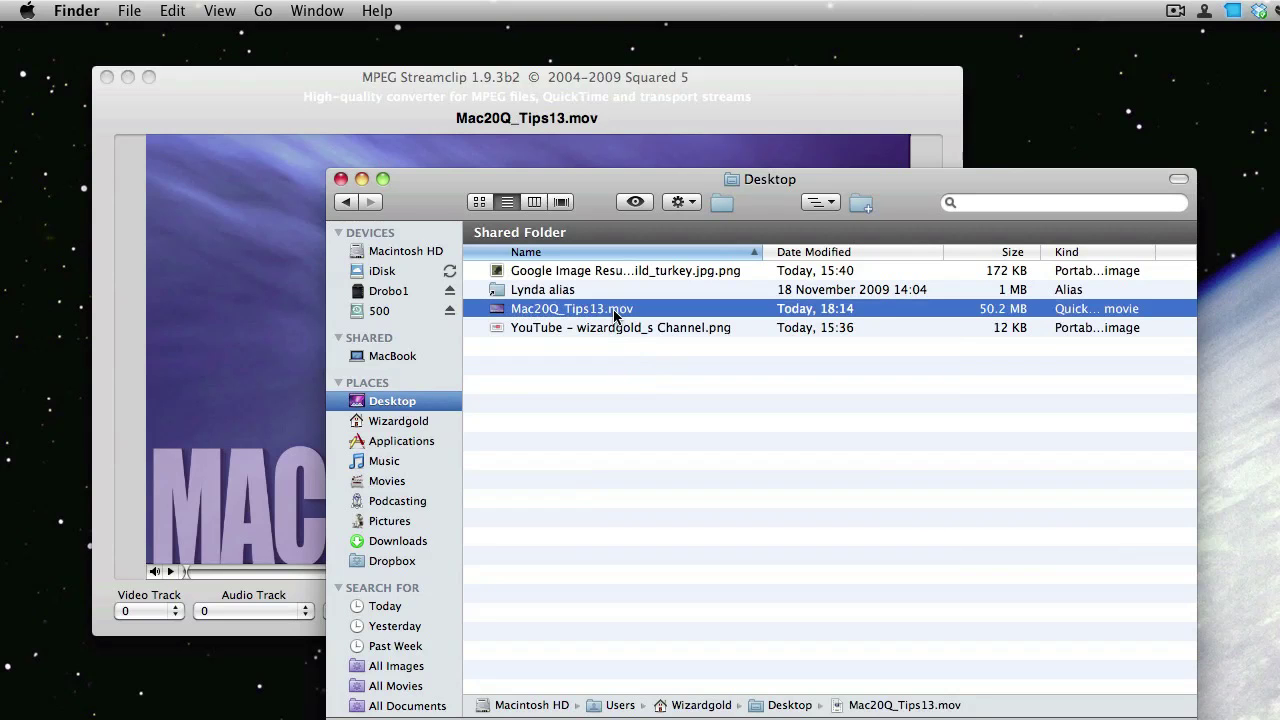